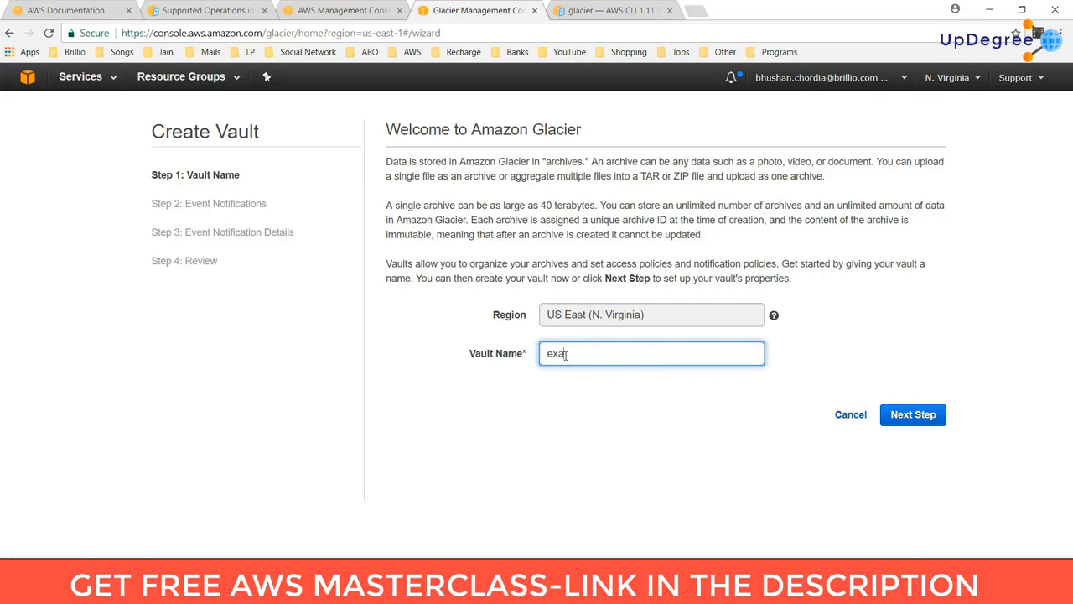
Step: Complete the vault name as example-sample and proceed to the event notification settings
{"action": "type", "text": "mple-sample"}
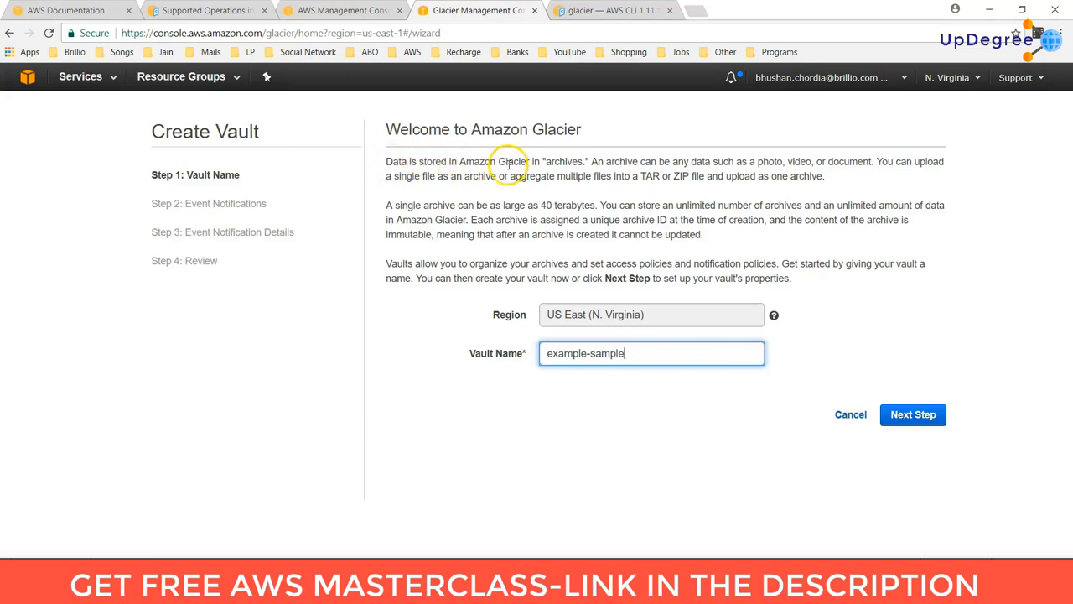
{"action": "double_click", "coordinate": [563, 161]}
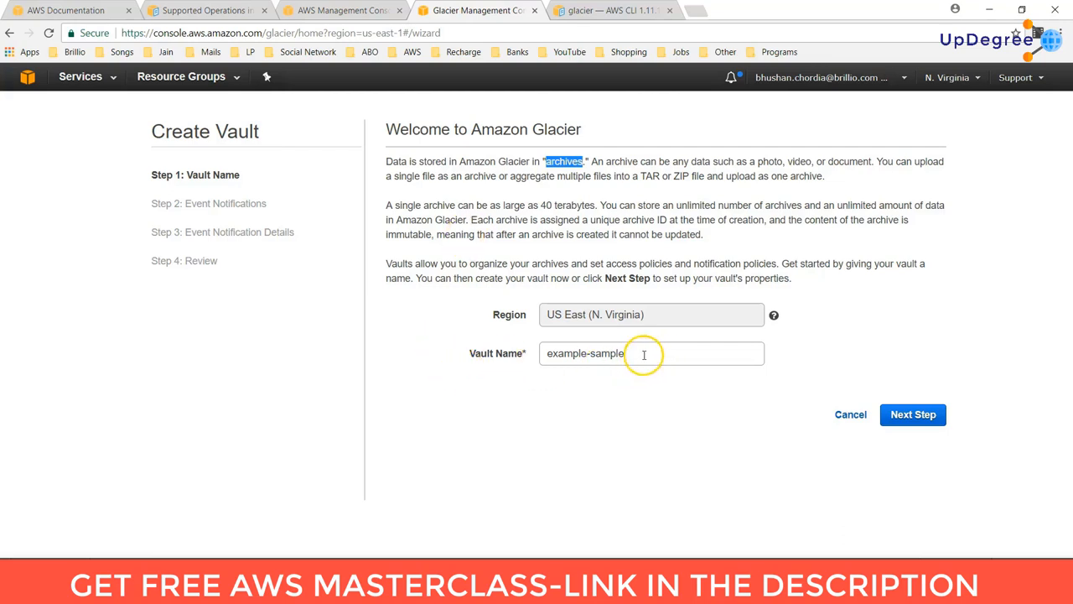
{"action": "left_click_drag", "start_coordinate": [645, 353], "coordinate": [541, 353]}
{"action": "left_click", "coordinate": [910, 417]}
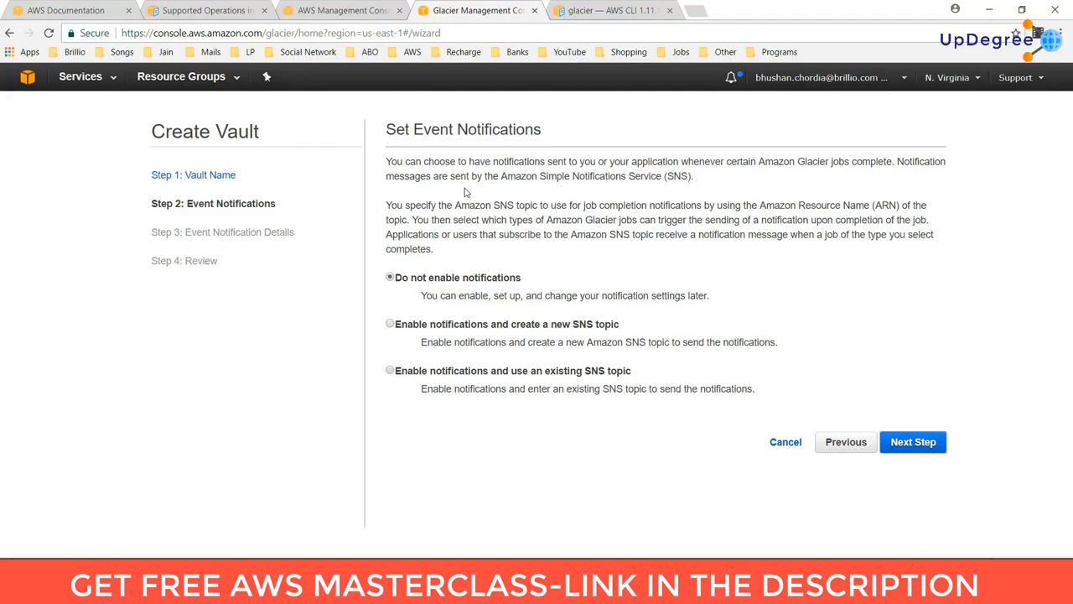
Step: Enable notifications with a new SNS topic, using sample-topic as both its topic name and display name
{"action": "left_click", "coordinate": [390, 324]}
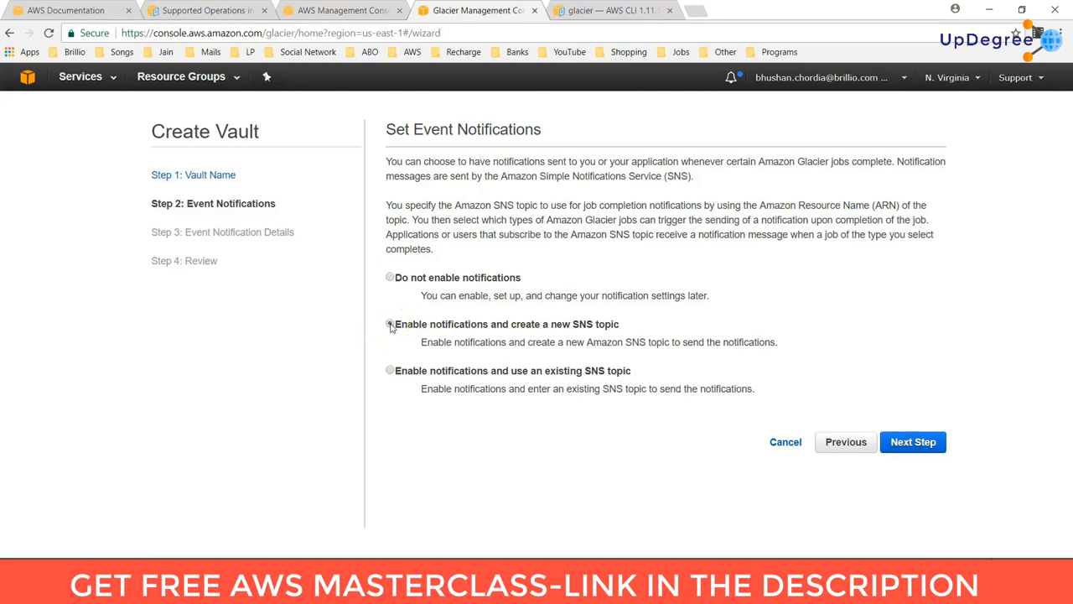
{"action": "left_click", "coordinate": [913, 442]}
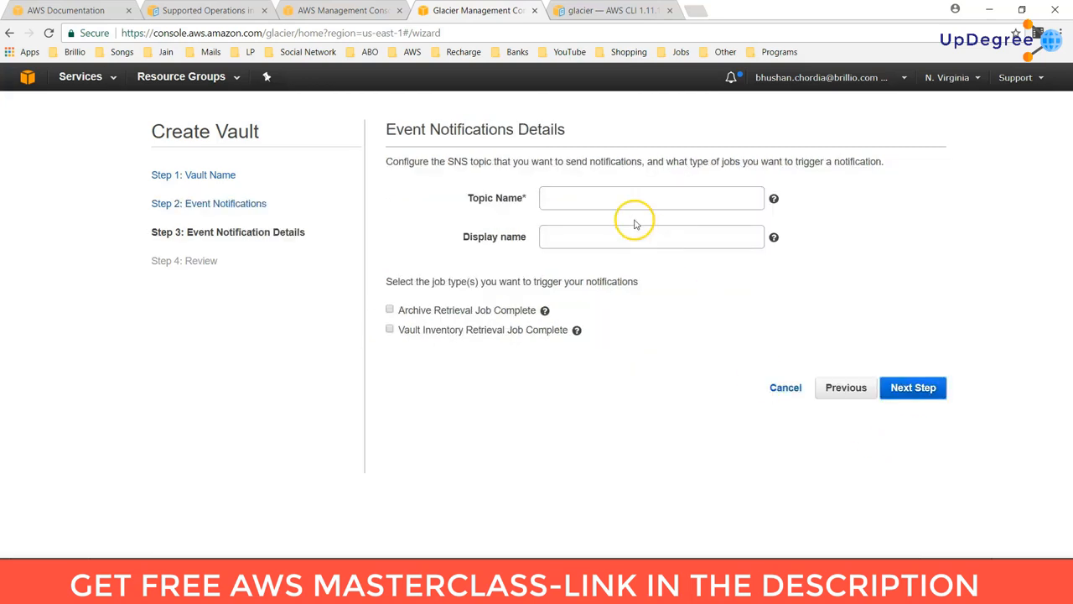
{"action": "left_click", "coordinate": [580, 198]}
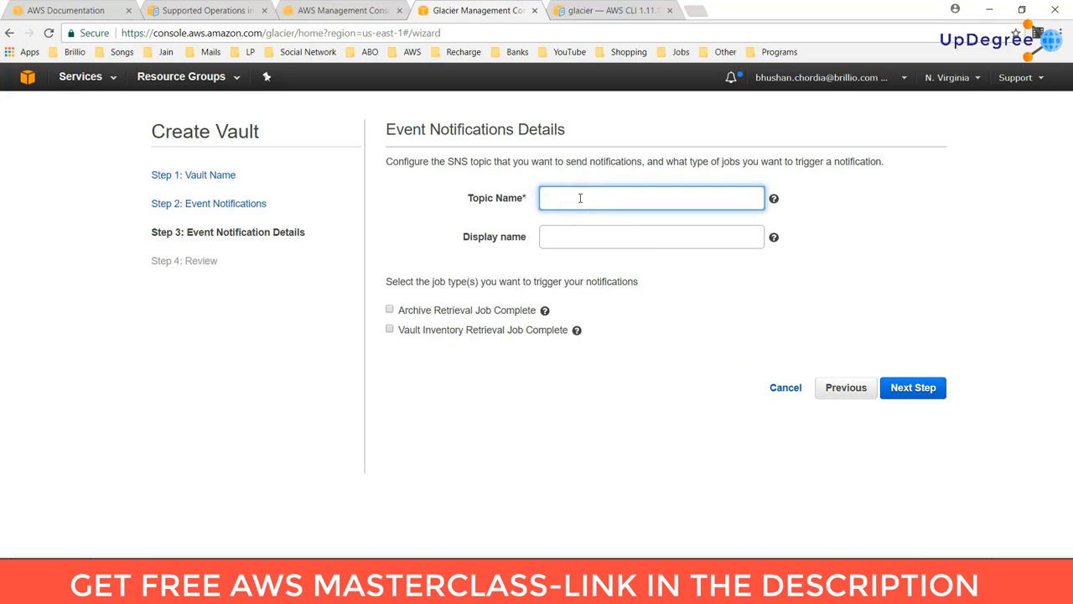
{"action": "type", "text": "sample-topic"}
{"action": "left_click", "coordinate": [570, 235]}
{"action": "left_click_drag", "start_coordinate": [613, 201], "coordinate": [551, 199]}
{"action": "left_click_drag", "start_coordinate": [663, 199], "coordinate": [527, 208]}
{"action": "key", "text": "ctrl+c"}
{"action": "left_click", "coordinate": [558, 237]}
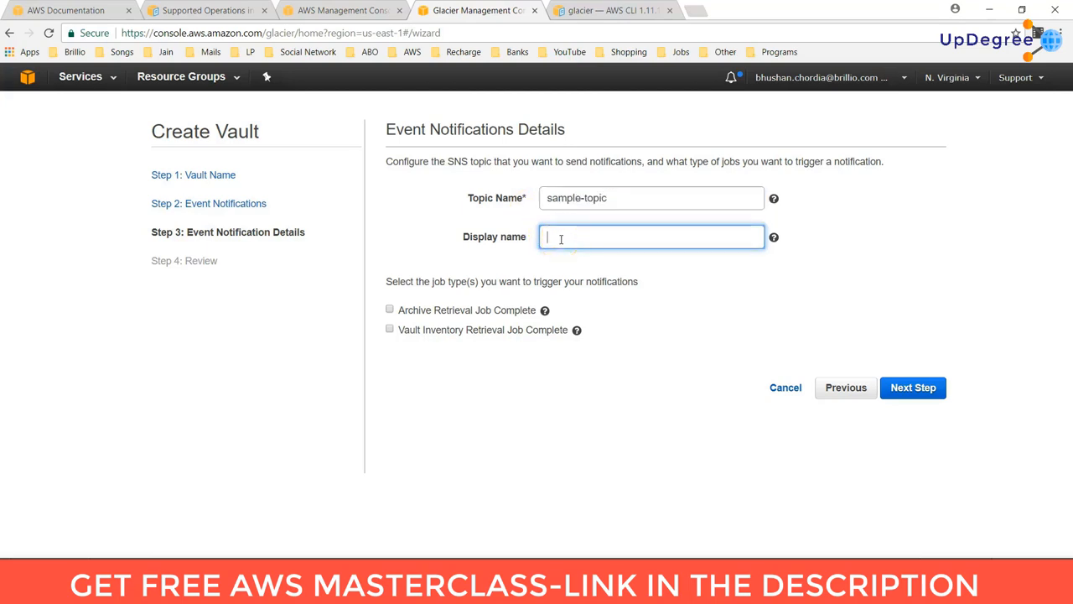
{"action": "key", "text": "ctrl+v"}
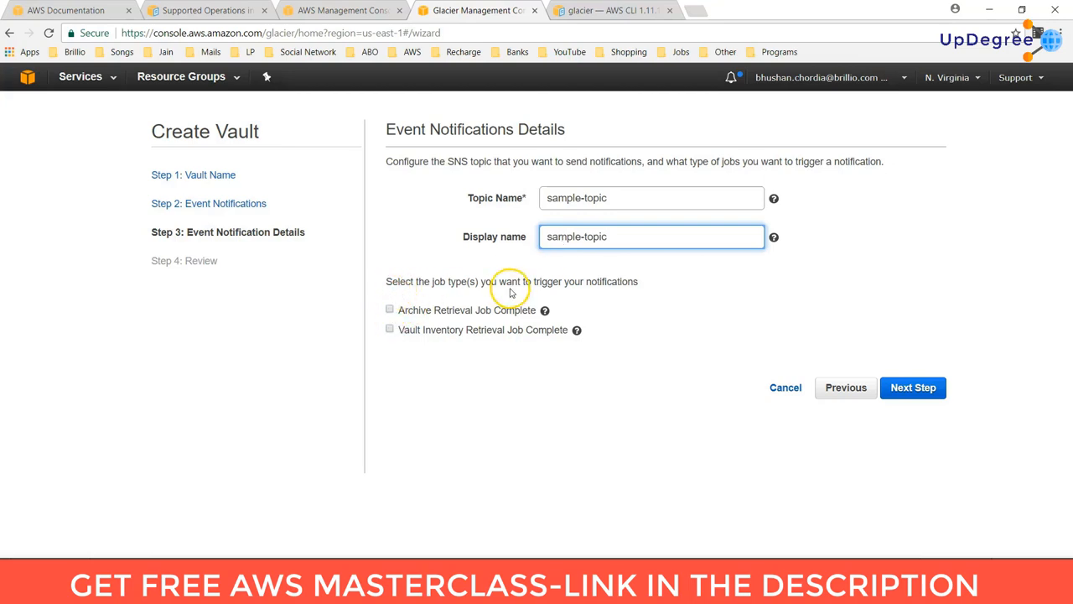
Step: Trigger notifications on Archive Retrieval Job Complete and Vault Inventory Retrieval Job Complete, then review and submit the vault
{"action": "left_click", "coordinate": [390, 310]}
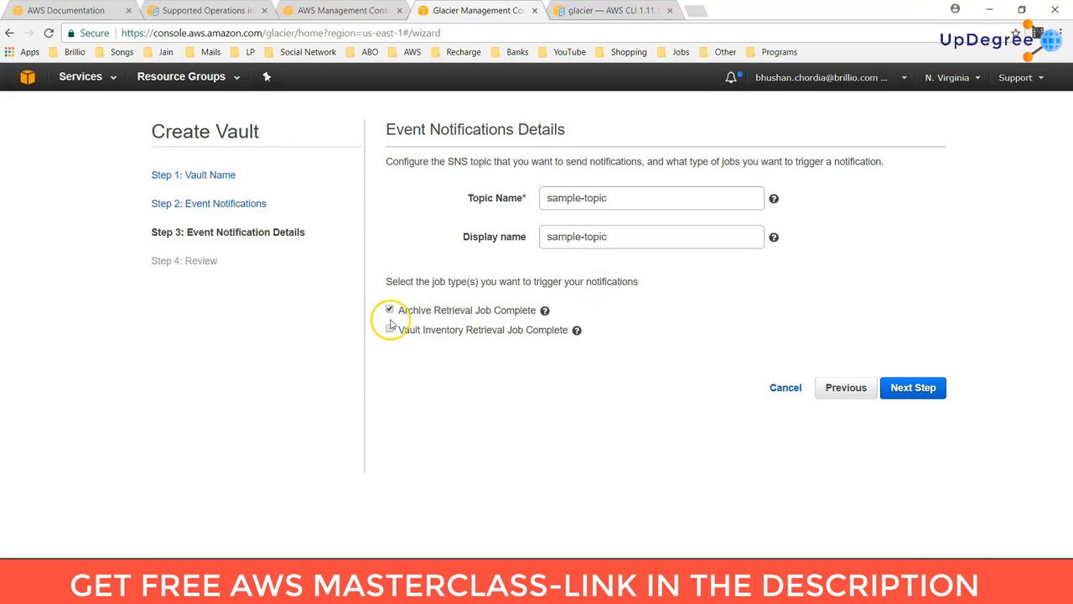
{"action": "left_click", "coordinate": [389, 330]}
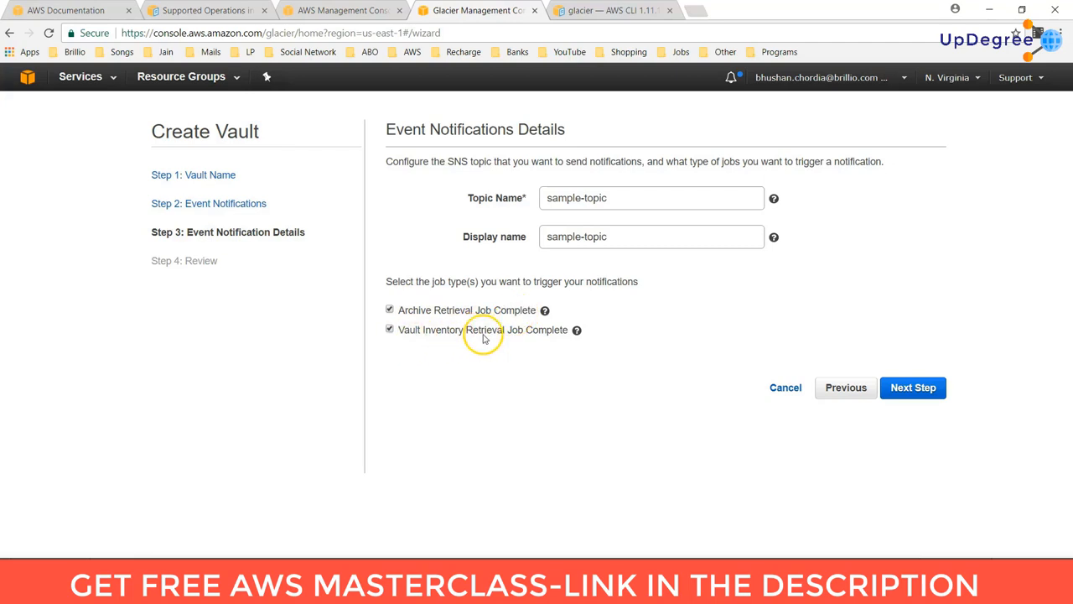
{"action": "left_click", "coordinate": [914, 388]}
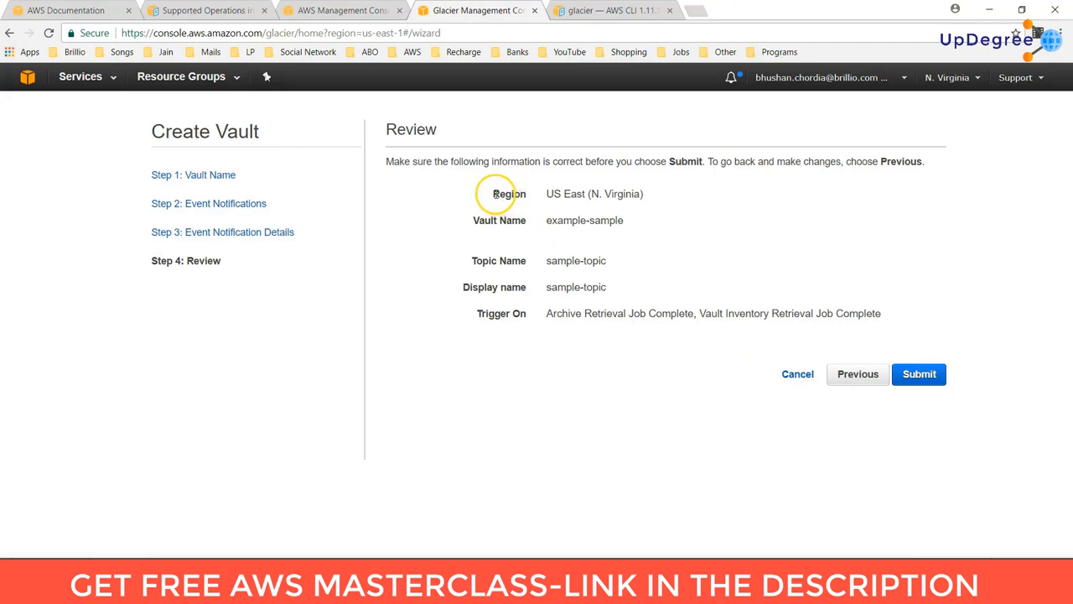
{"action": "left_click_drag", "start_coordinate": [495, 194], "coordinate": [545, 193]}
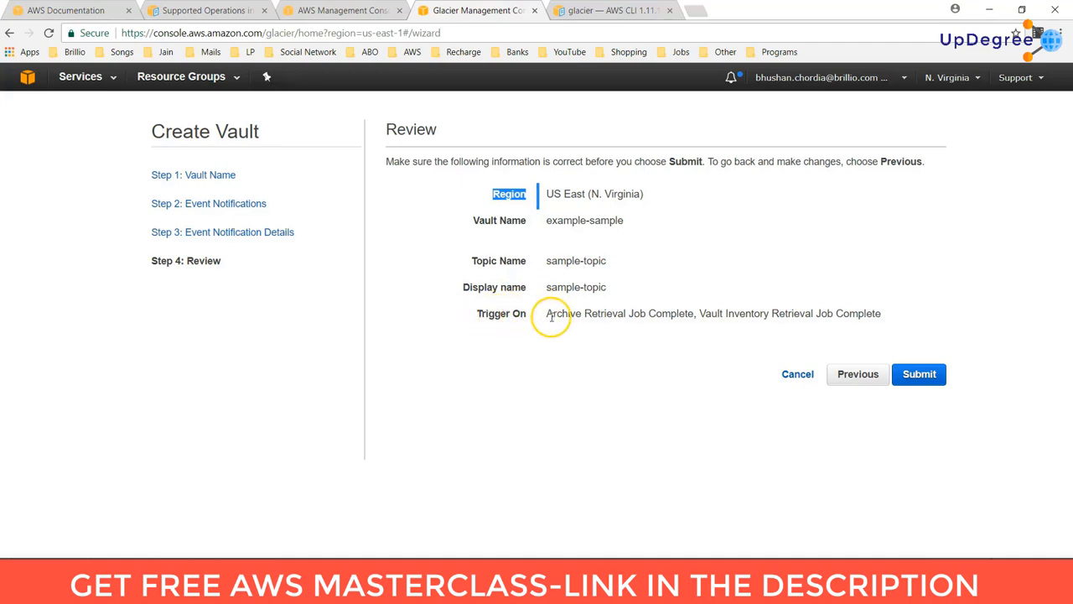
{"action": "left_click", "coordinate": [924, 378]}
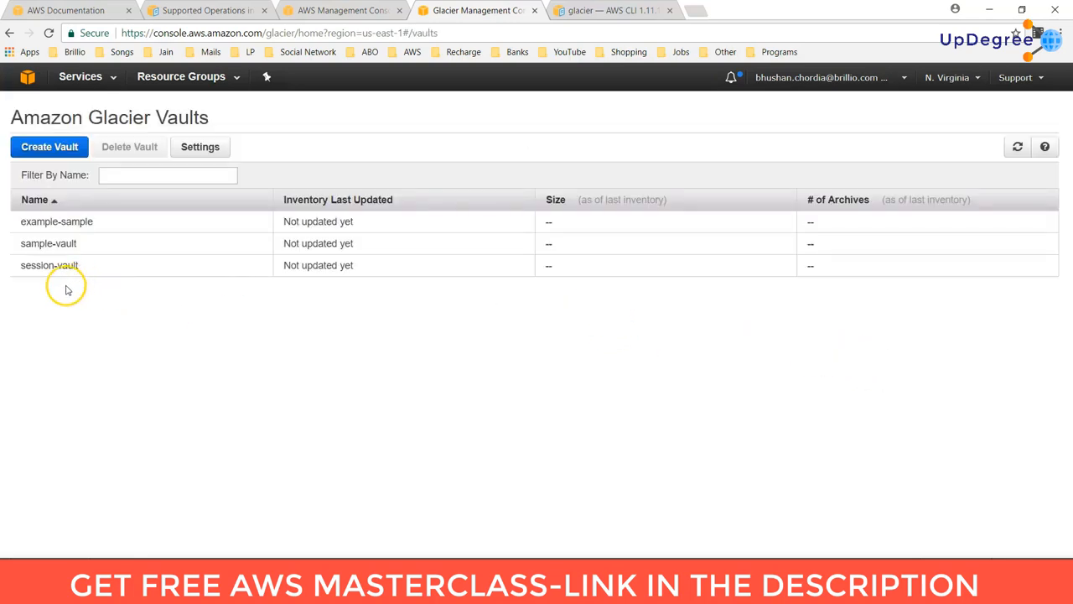
Step: Open the example-sample vault's details and examine its creation date, ARN and inventory information
{"action": "left_click", "coordinate": [76, 227]}
{"action": "mouse_move", "coordinate": [75, 400]}
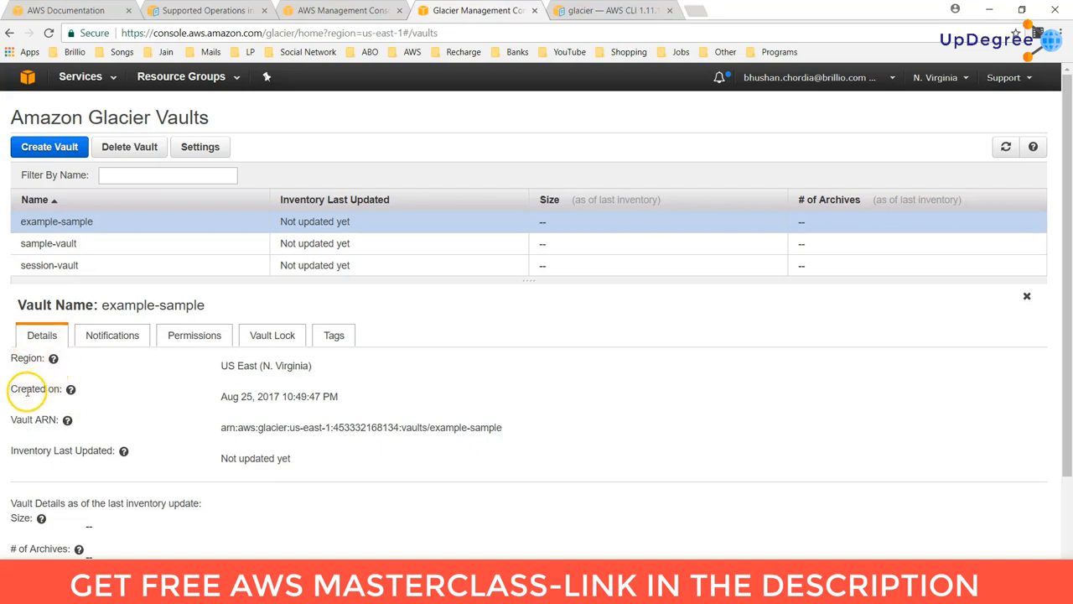
{"action": "left_click_drag", "start_coordinate": [27, 394], "coordinate": [490, 431]}
{"action": "left_click_drag", "start_coordinate": [490, 430], "coordinate": [222, 440]}
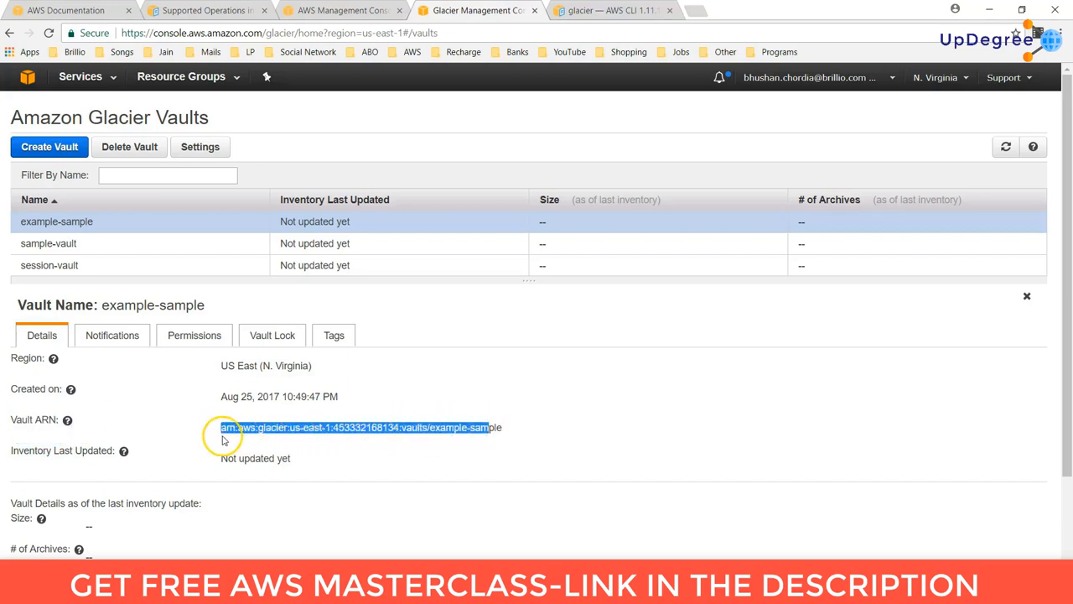
{"action": "scroll", "coordinate": [130, 434], "scroll_direction": "down", "scroll_amount": 1}
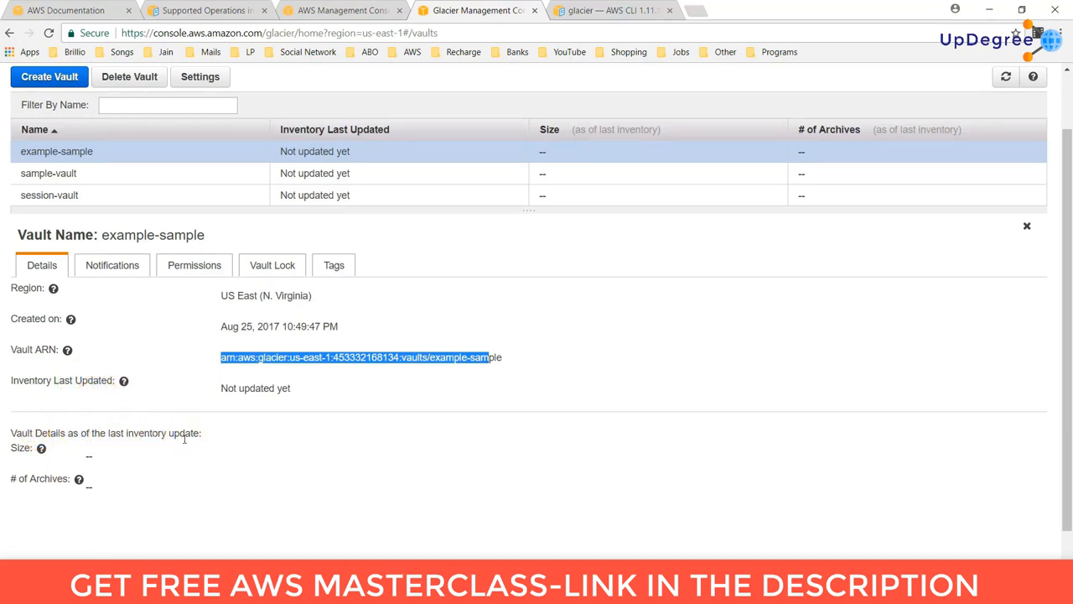
Step: Examine the example-sample vault's notification, permission, Vault Lock and tag settings
{"action": "left_click", "coordinate": [107, 275]}
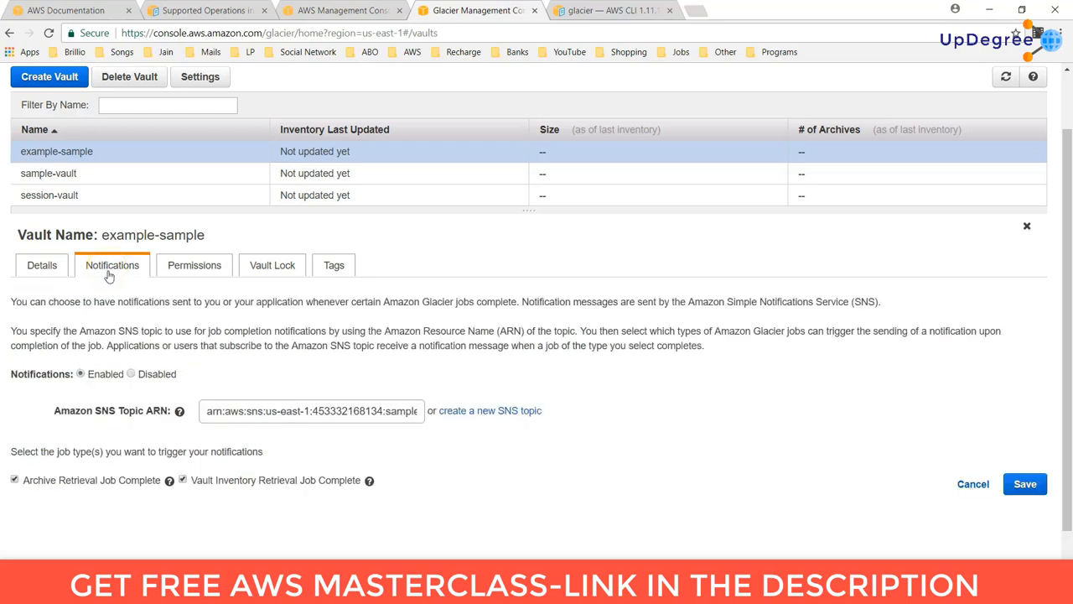
{"action": "left_click", "coordinate": [249, 411]}
{"action": "left_click", "coordinate": [197, 268]}
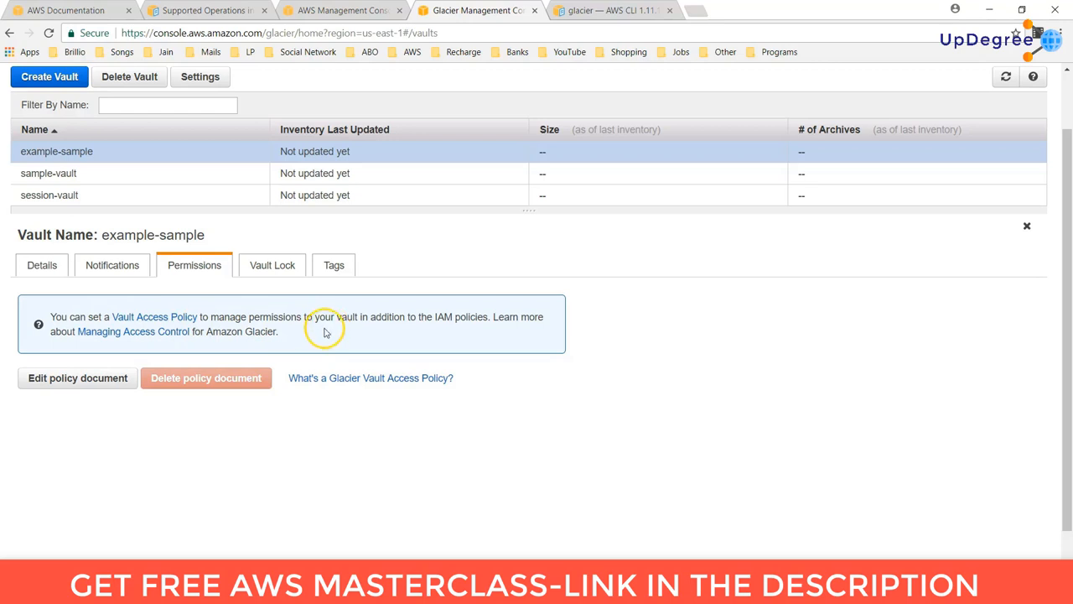
{"action": "left_click", "coordinate": [273, 267]}
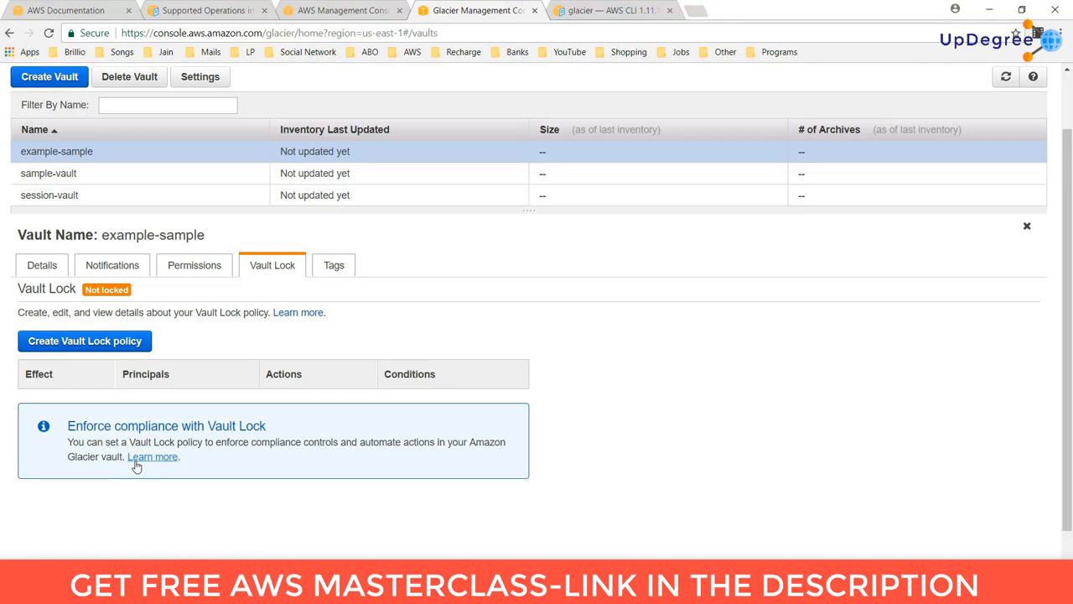
{"action": "left_click", "coordinate": [333, 269]}
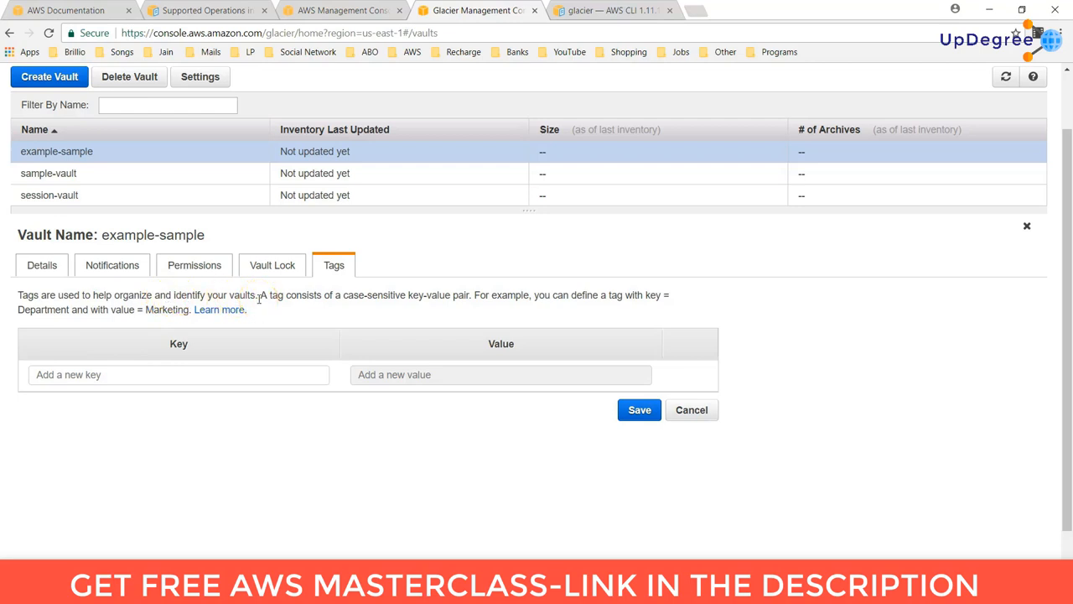
{"action": "left_click", "coordinate": [141, 374]}
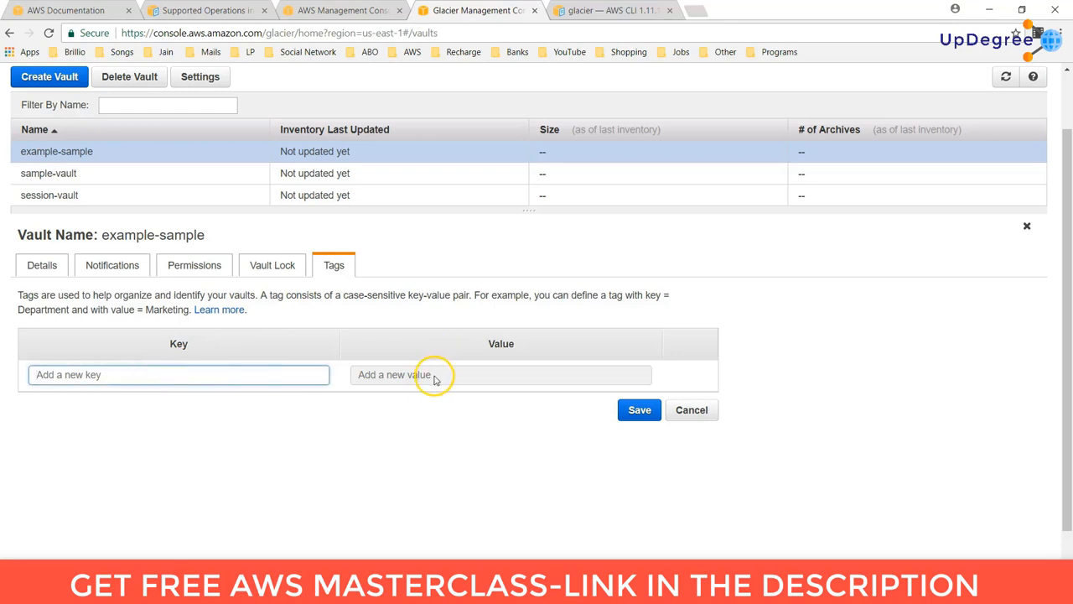
{"action": "left_click", "coordinate": [434, 377]}
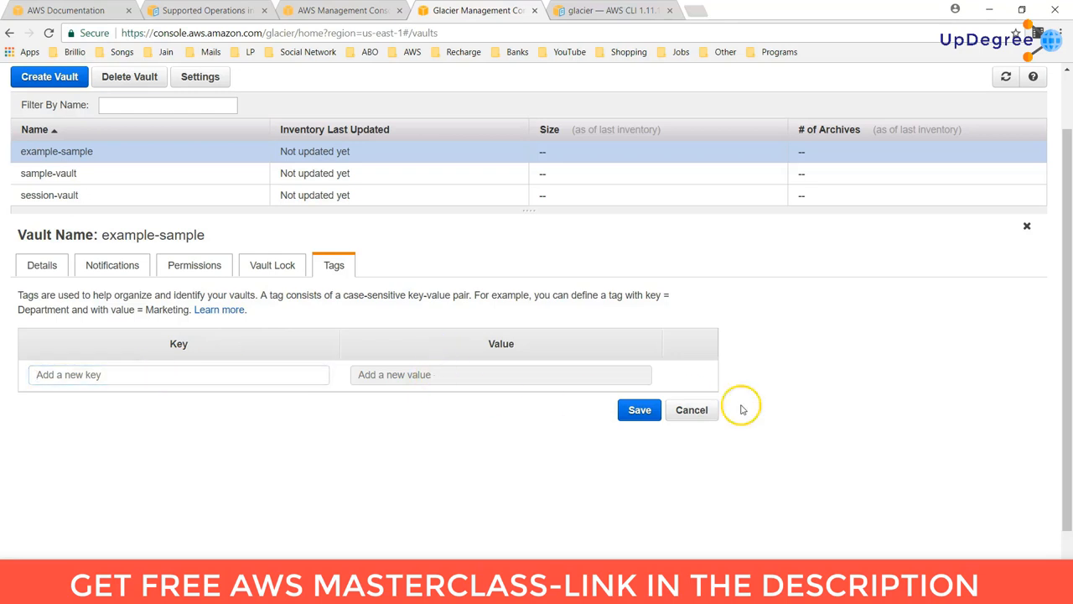
Step: Return to the example-sample vault's general details and switch to the PowerPoint slide show
{"action": "left_click", "coordinate": [53, 268]}
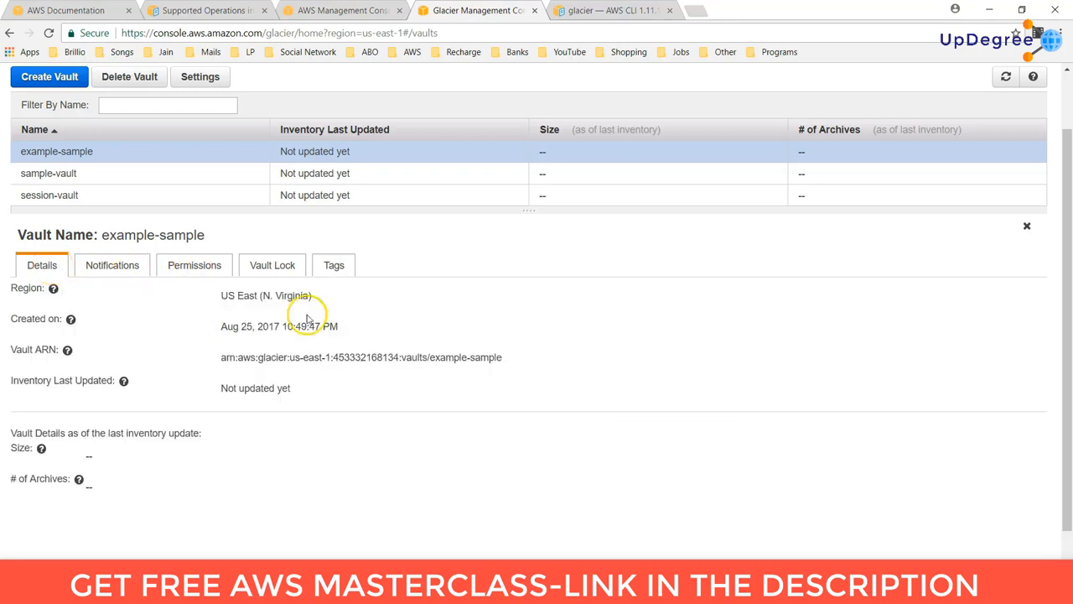
{"action": "scroll", "coordinate": [498, 355], "scroll_direction": "up", "scroll_amount": 2}
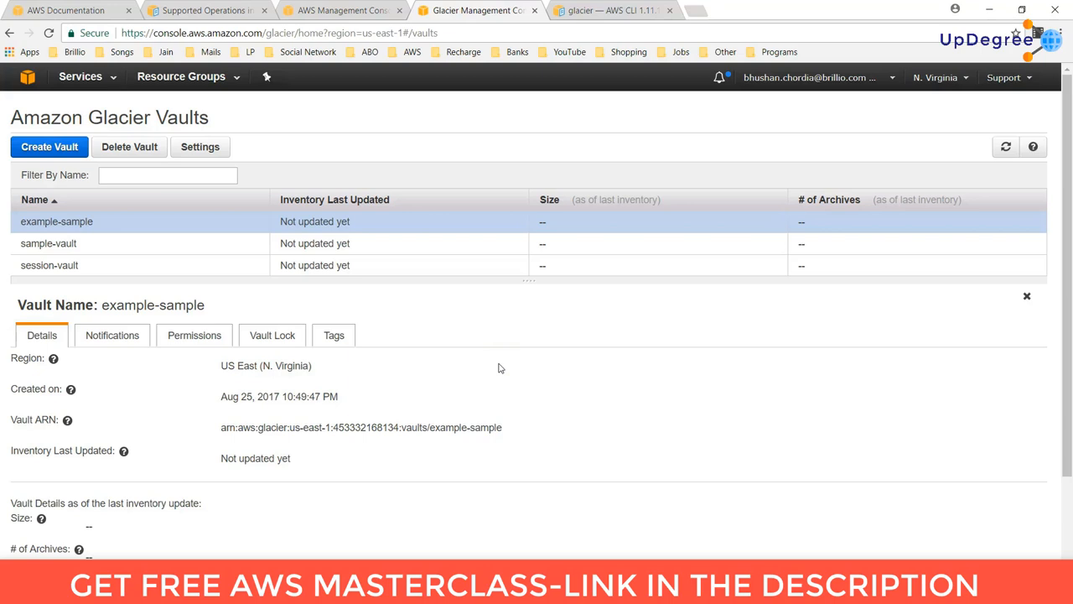
{"action": "key", "text": "alt+Tab"}
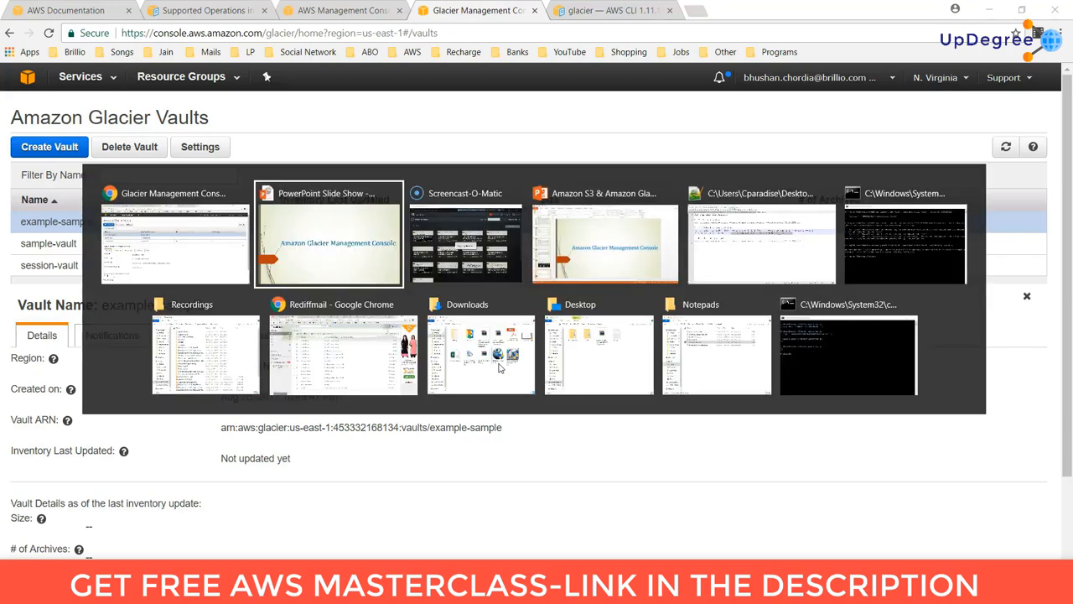